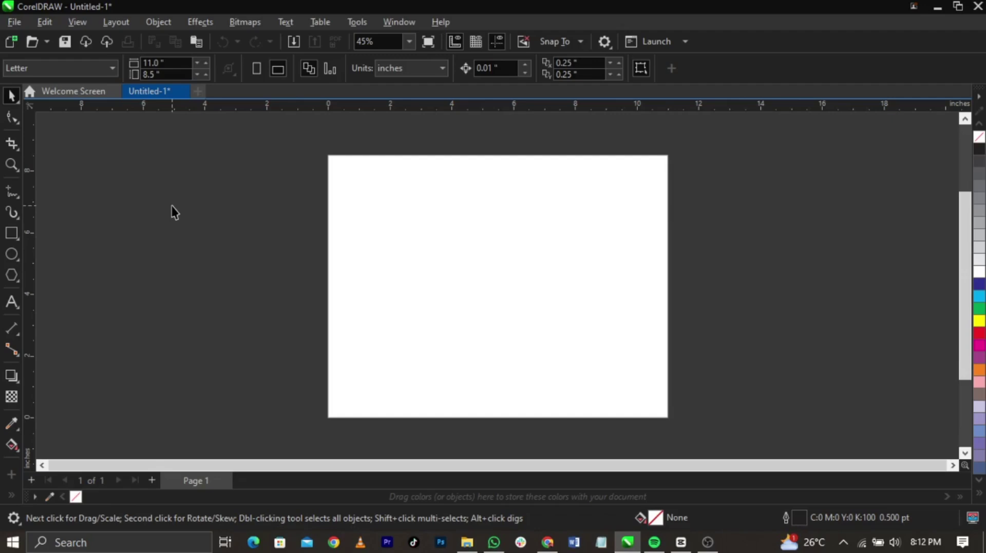
# Step: Add the text 'JIM GRAPHICS CLASS' near the centre of the page, then deselect it
pyautogui.click(13, 304)
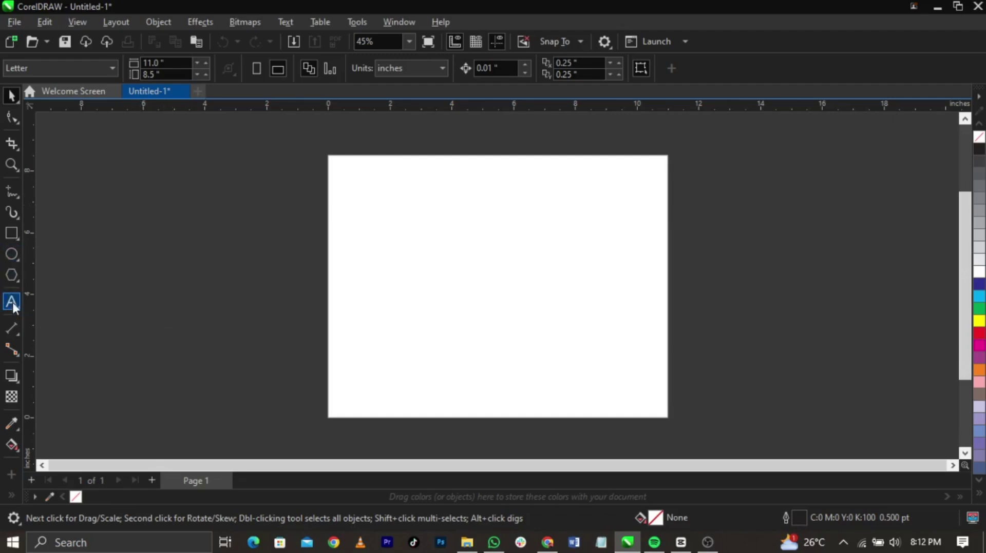
pyautogui.click(444, 266)
pyautogui.write('JIM GRA')
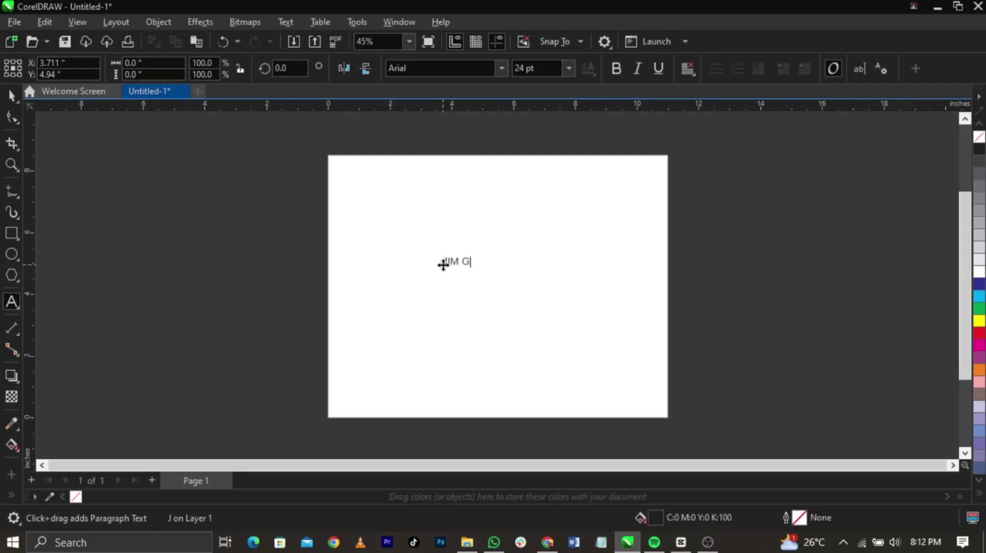
pyautogui.write('PHICS CLASS')
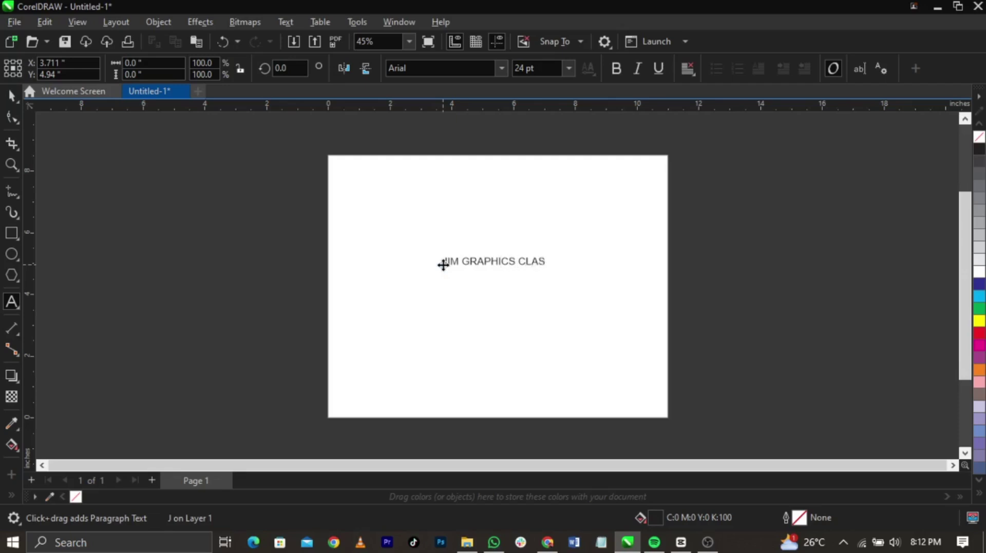
pyautogui.hotkey('ctrl', 'space')
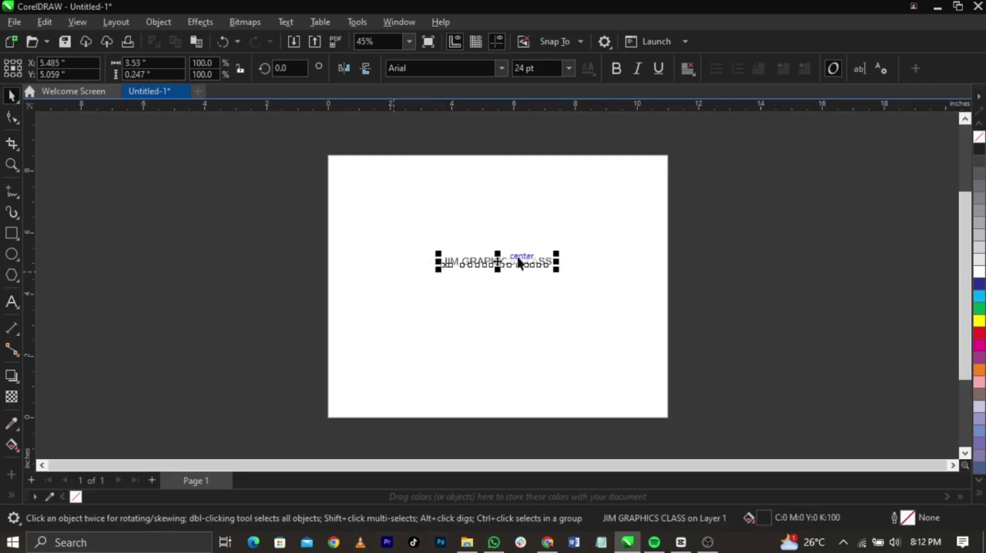
pyautogui.scroll(2, 507, 260)
pyautogui.scroll(1, 507, 259)
pyautogui.click(828, 320)
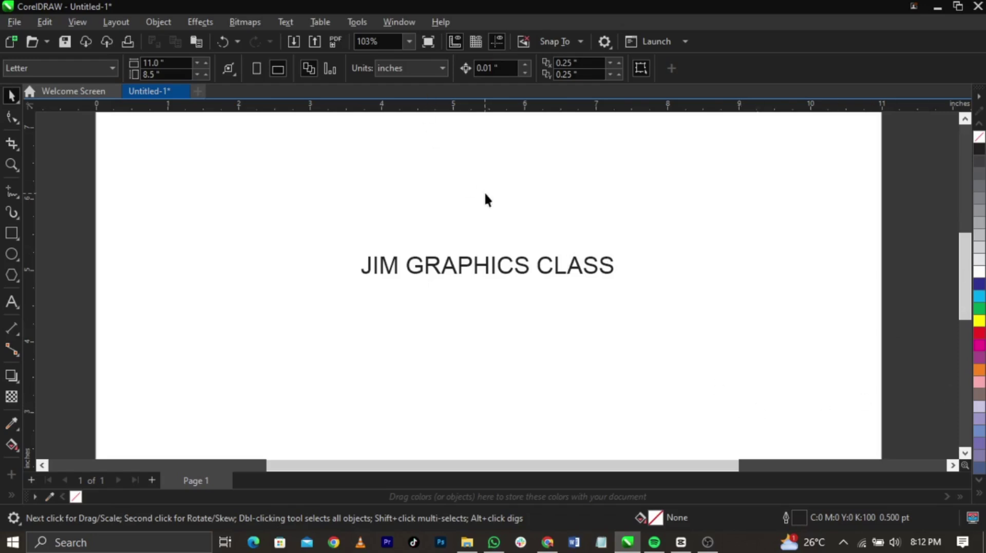
# Step: Draw a circle about 2.8 inches across just below the text
pyautogui.scroll(-2, 484, 192)
pyautogui.scroll(1, 484, 262)
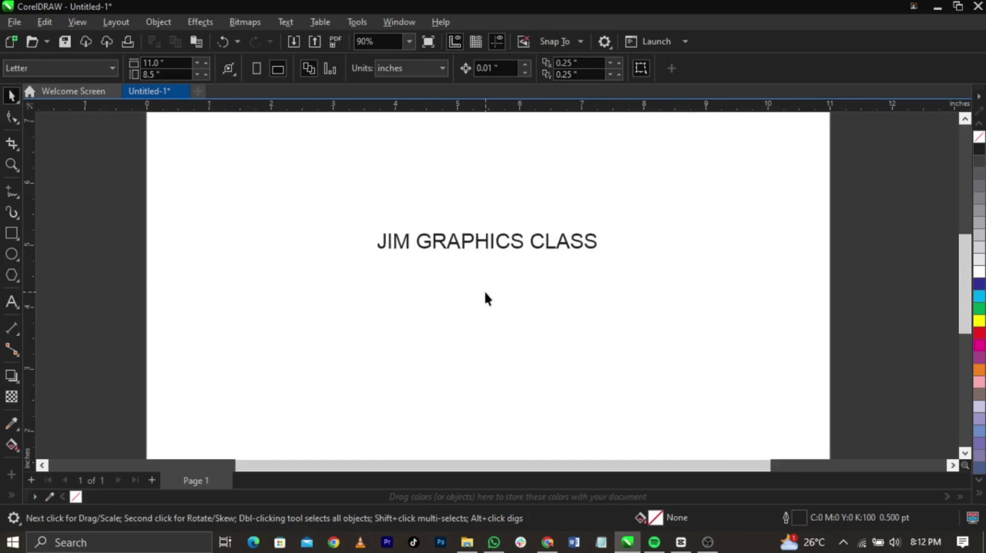
pyautogui.click(12, 254)
pyautogui.moveTo(404, 264); pyautogui.dragTo(579, 442)
# Step: Marquee-select both the JIM GRAPHICS CLASS text and the circle
pyautogui.click(11, 96)
pyautogui.click(332, 213)
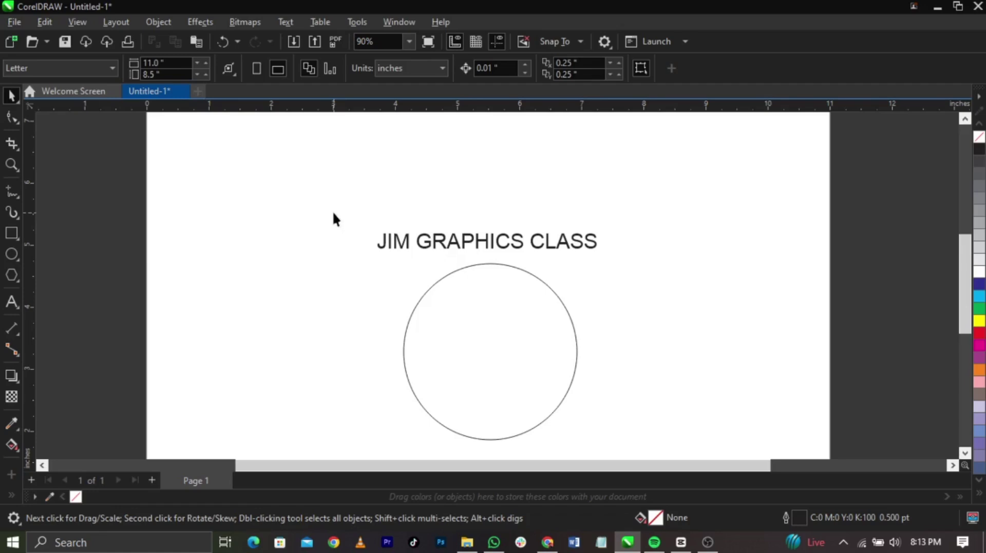
pyautogui.moveTo(322, 212); pyautogui.dragTo(710, 422)
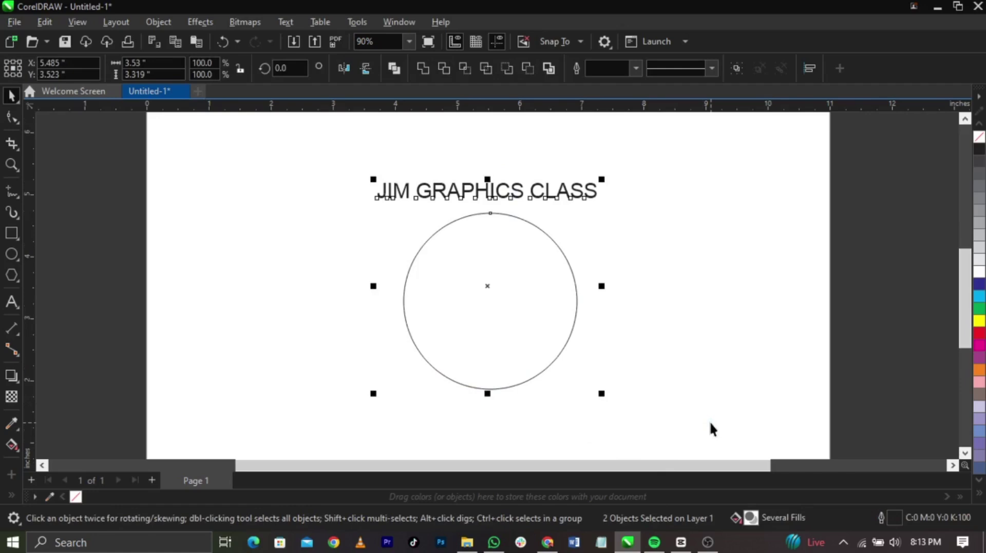
# Step: Apply Text > Fit Text to Path so the text follows the circle, then deselect
pyautogui.click(281, 24)
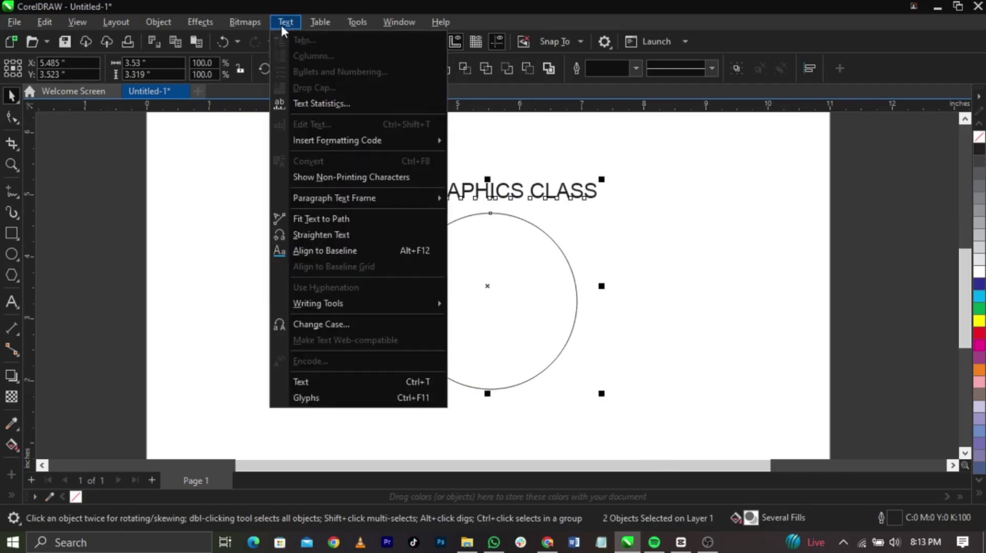
pyautogui.click(350, 215)
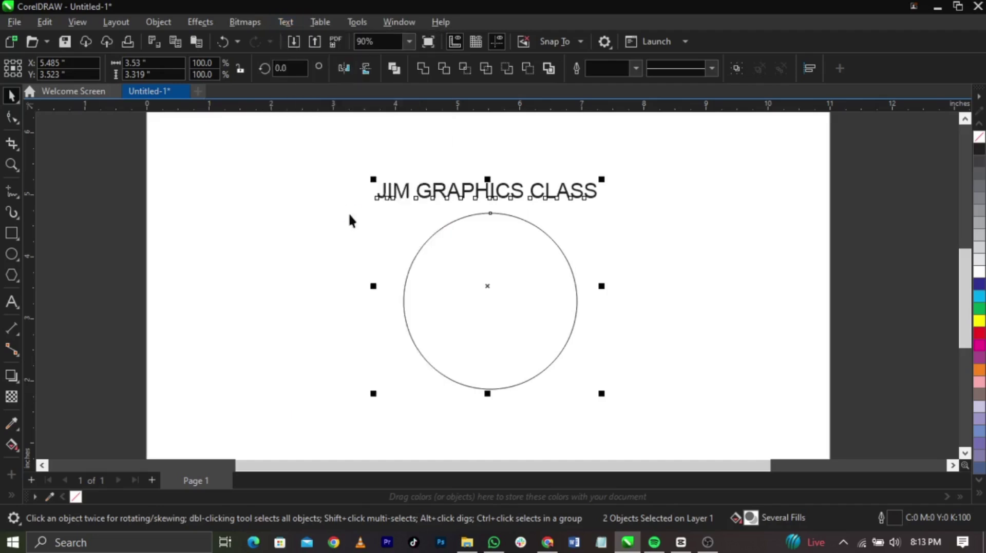
pyautogui.click(696, 273)
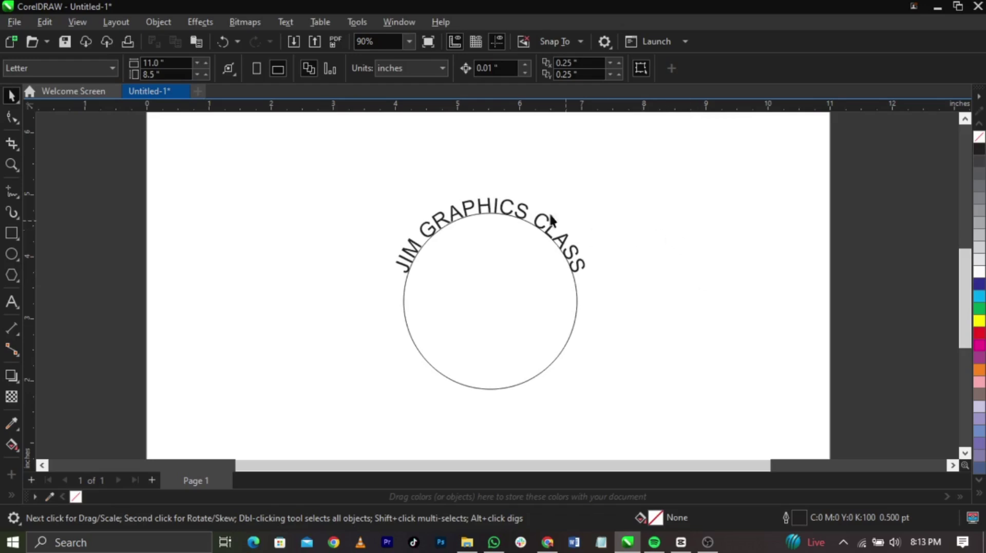
# Step: Select the curved text and set its Distance from Path to 0.15"
pyautogui.scroll(3, 492, 221)
pyautogui.scroll(4, 492, 221)
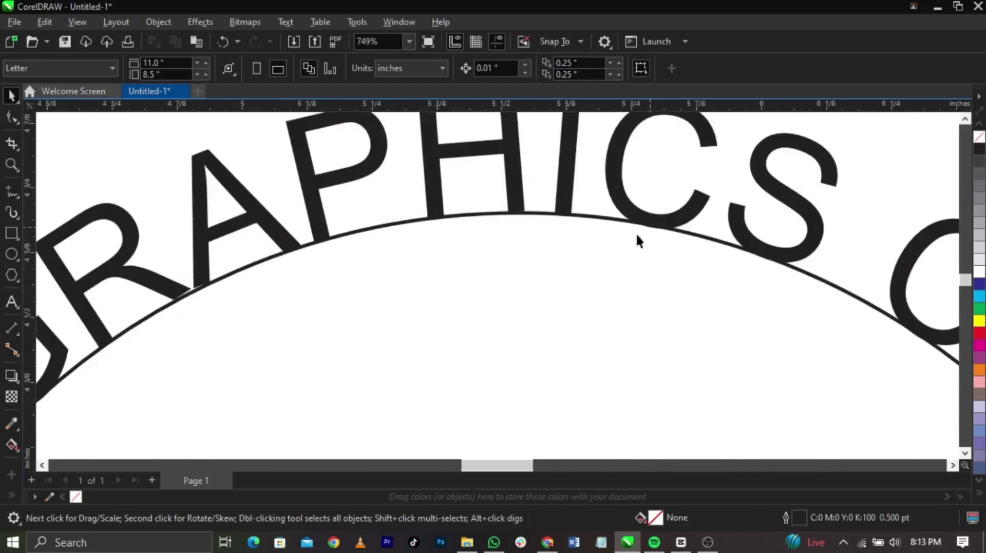
pyautogui.scroll(-2, 562, 198)
pyautogui.click(566, 188)
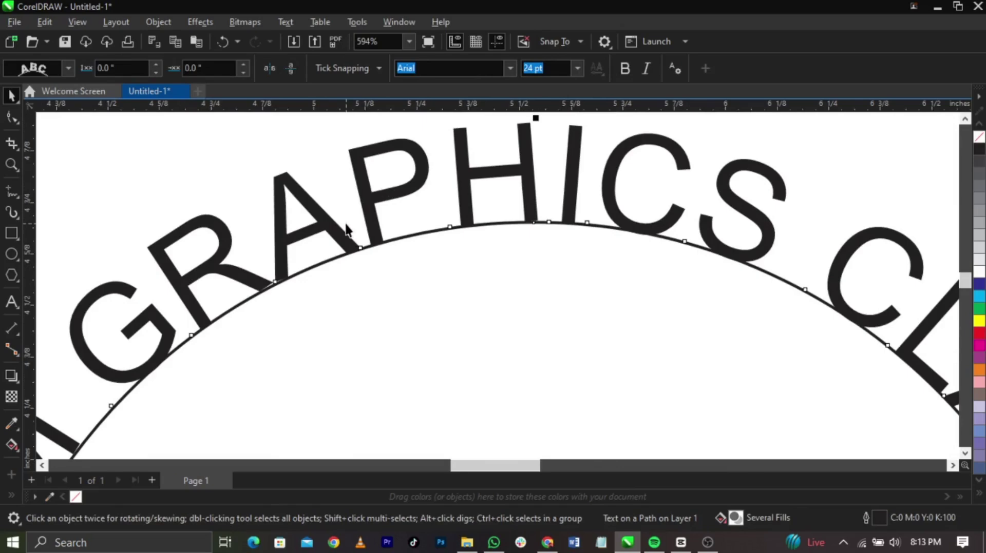
pyautogui.scroll(-3, 638, 236)
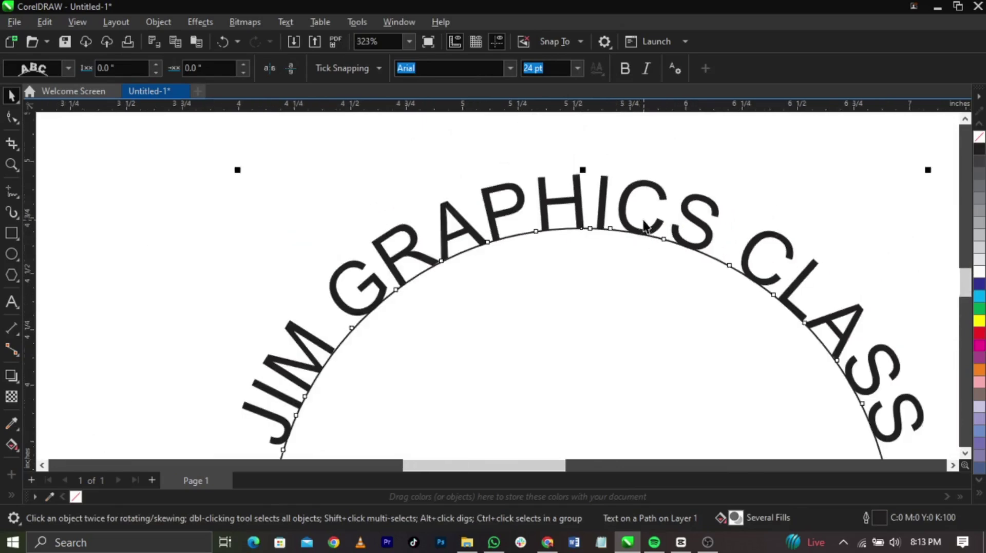
pyautogui.scroll(1, 646, 227)
pyautogui.scroll(-4, 537, 331)
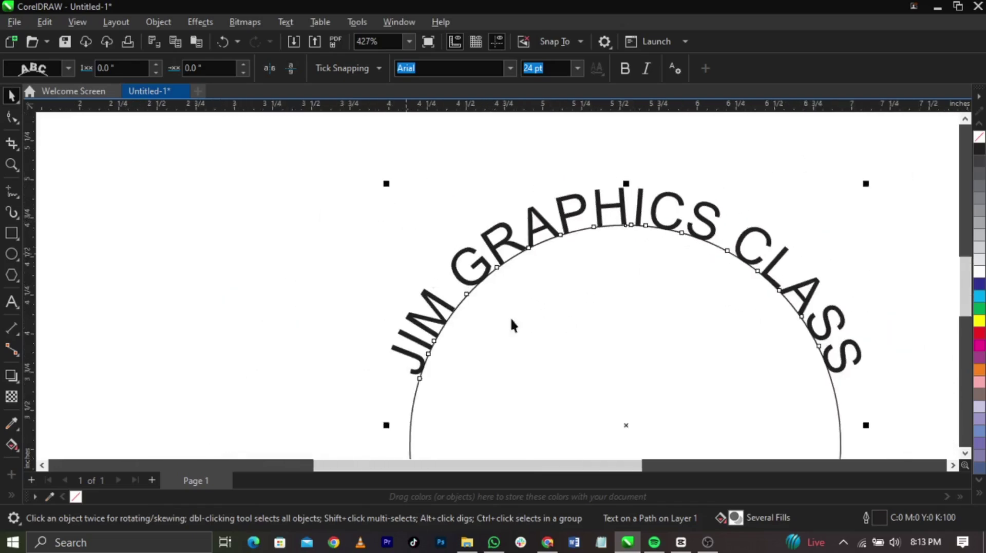
pyautogui.scroll(2, 659, 182)
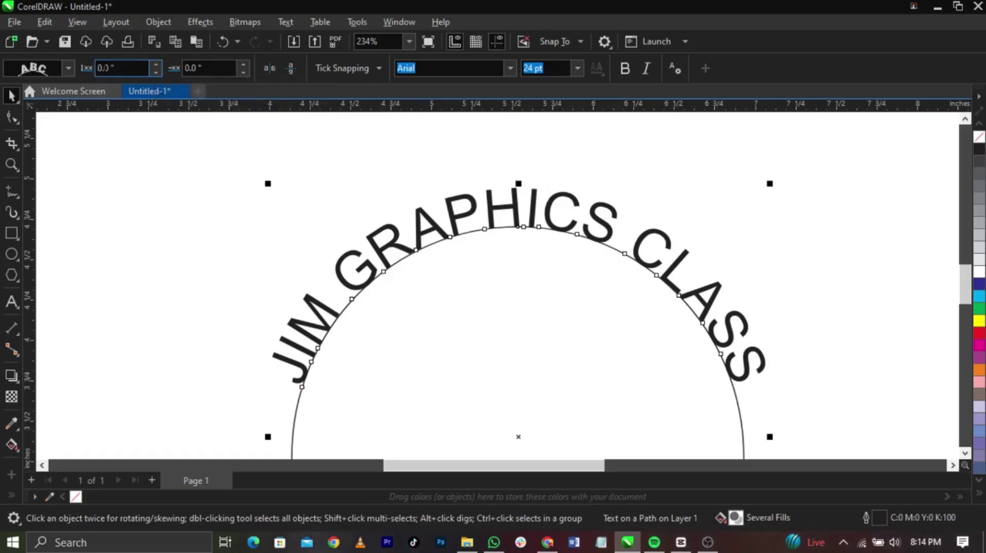
pyautogui.click(155, 65)
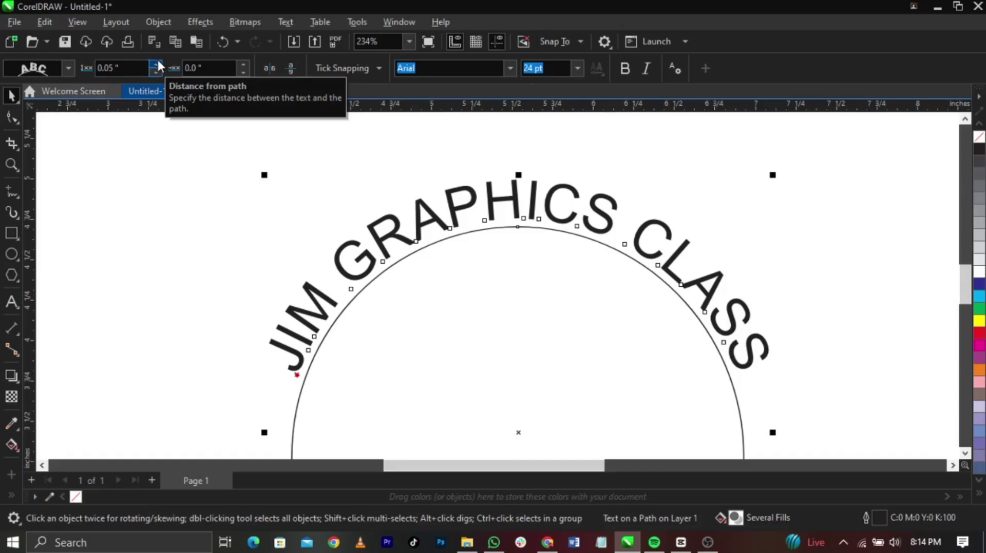
pyautogui.click(156, 61)
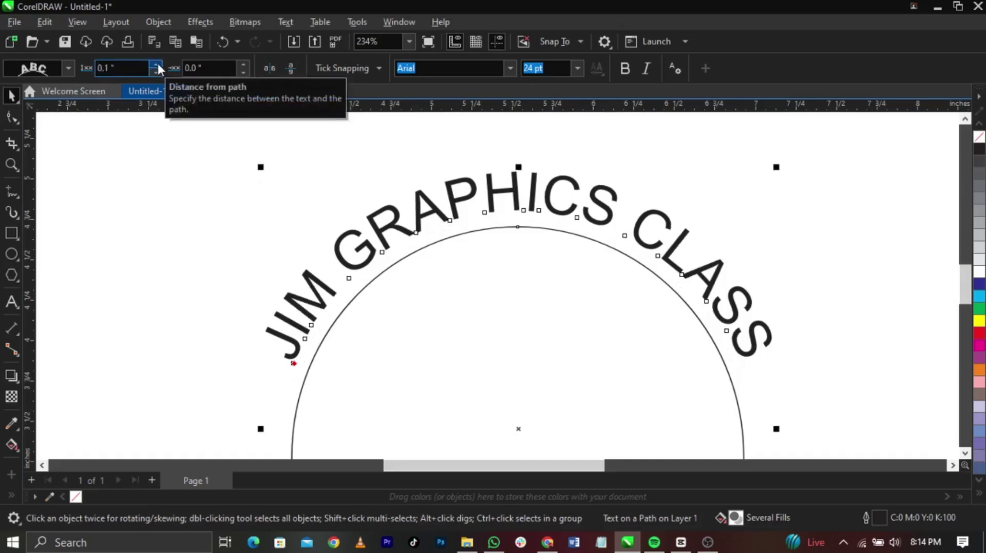
pyautogui.click(157, 62)
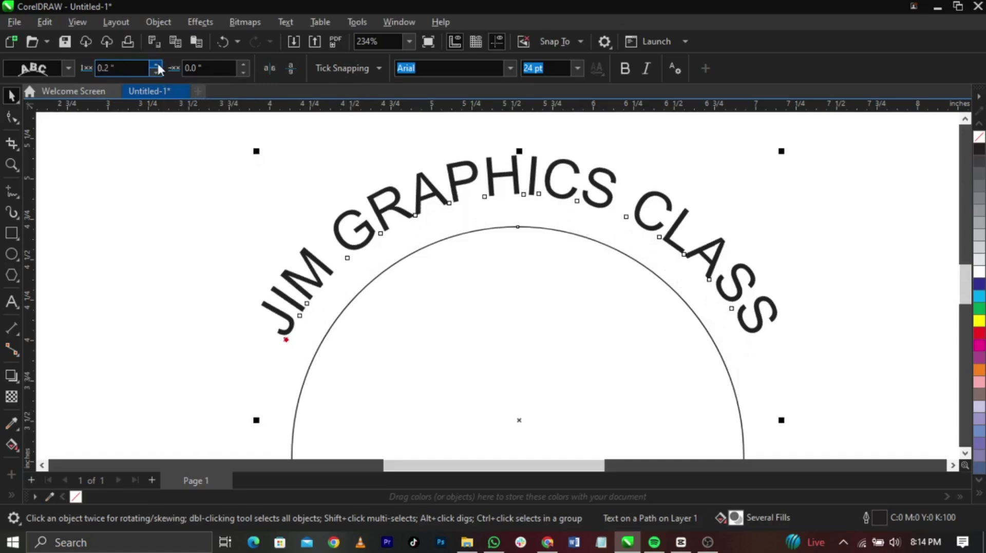
pyautogui.click(156, 72)
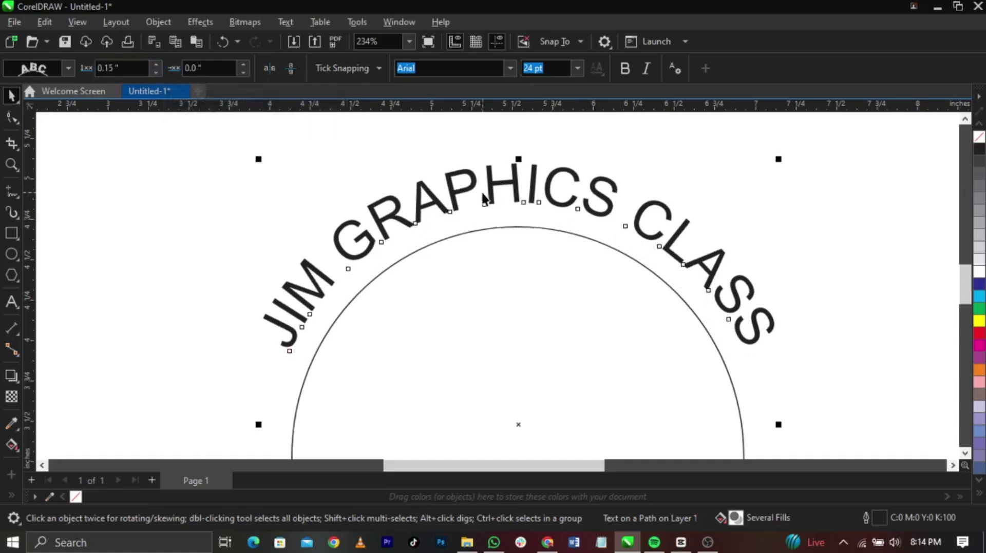
# Step: Slide the curved text clockwise around the circle, raising its offset to 1.0"
pyautogui.scroll(-4, 483, 198)
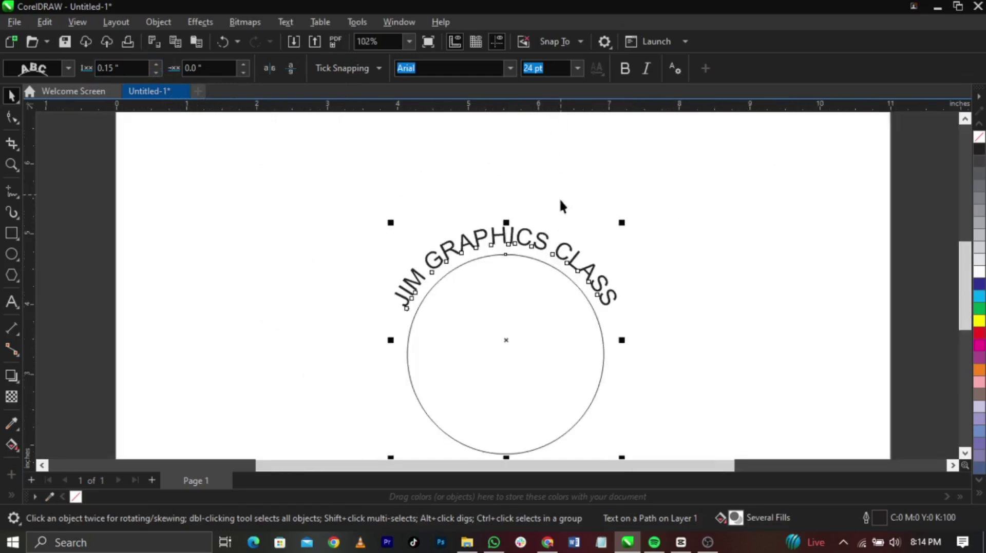
pyautogui.scroll(1, 511, 450)
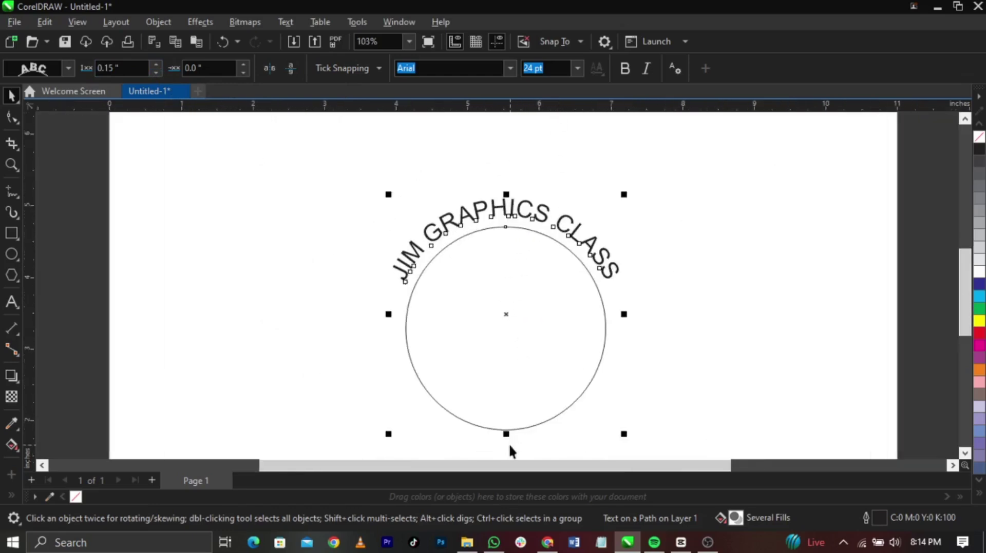
pyautogui.click(241, 64)
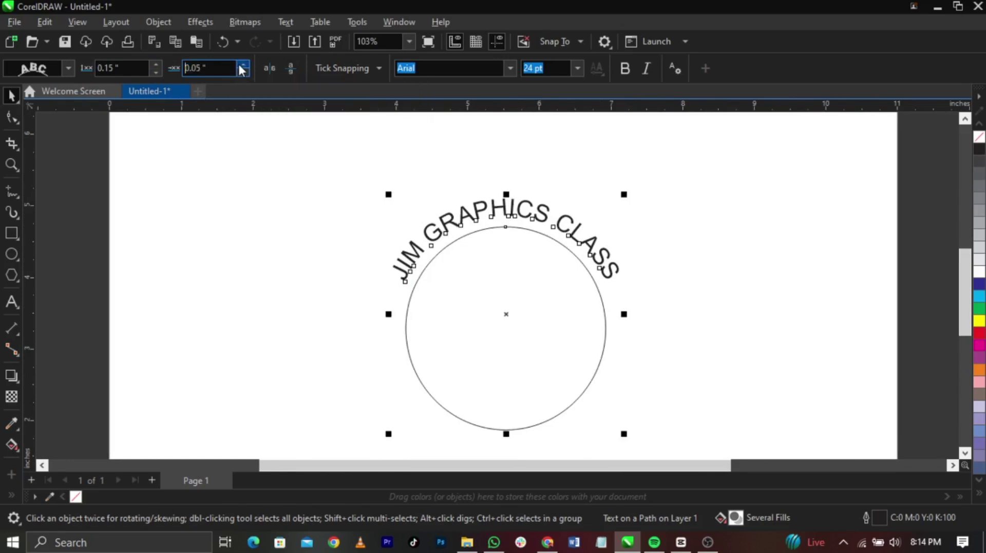
pyautogui.click(241, 64)
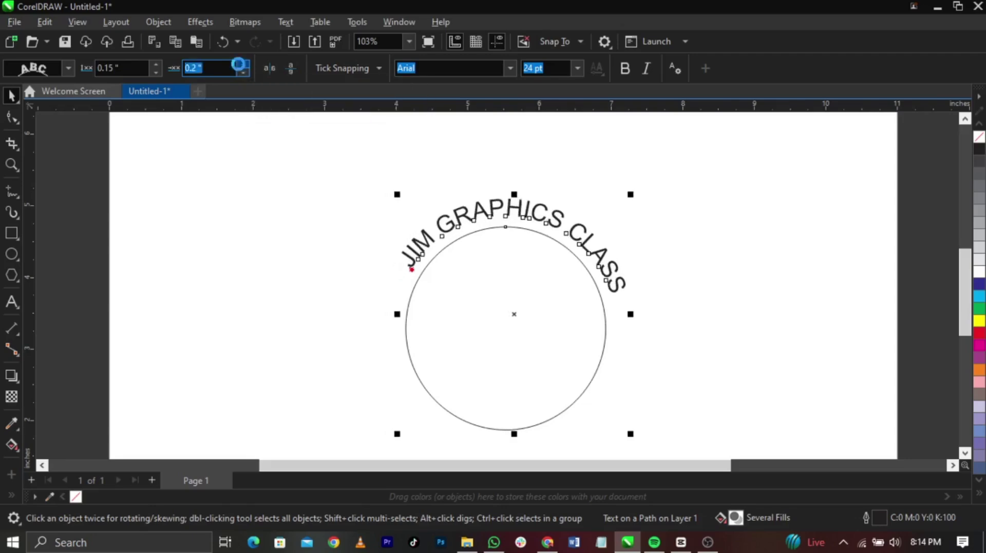
pyautogui.click(240, 65)
pyautogui.click(240, 65)
pyautogui.click(240, 65)
pyautogui.click(240, 65)
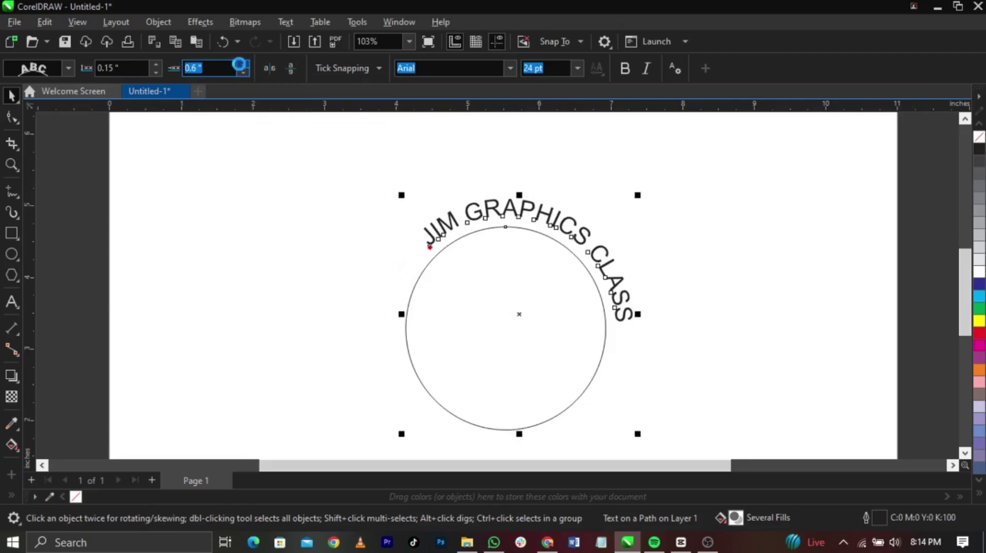
pyautogui.click(240, 65)
pyautogui.click(240, 65)
pyautogui.click(242, 65)
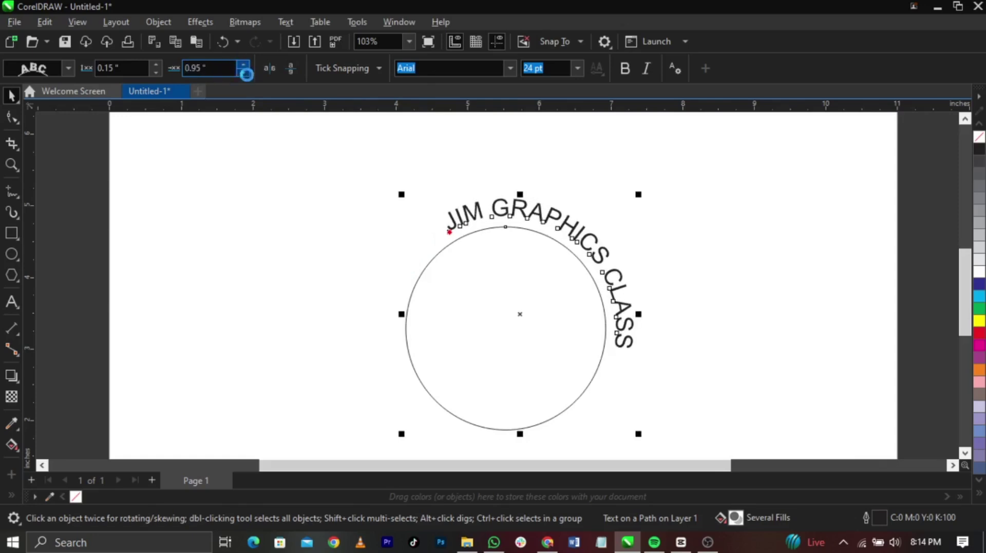
pyautogui.click(243, 66)
# Step: Reset the text offset to 0 to recentre it, and enter the arc text for editing
pyautogui.scroll(-1, 213, 67)
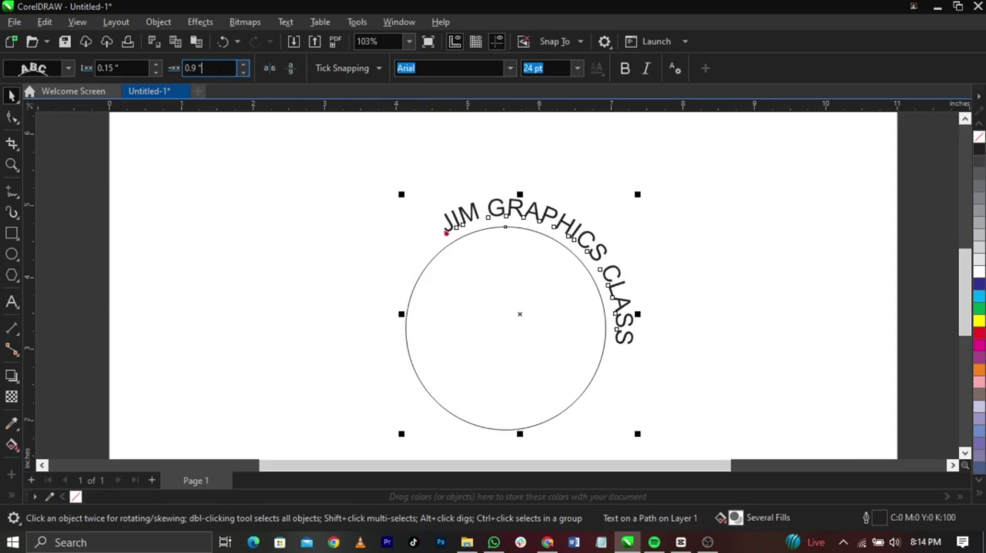
pyautogui.write('0')
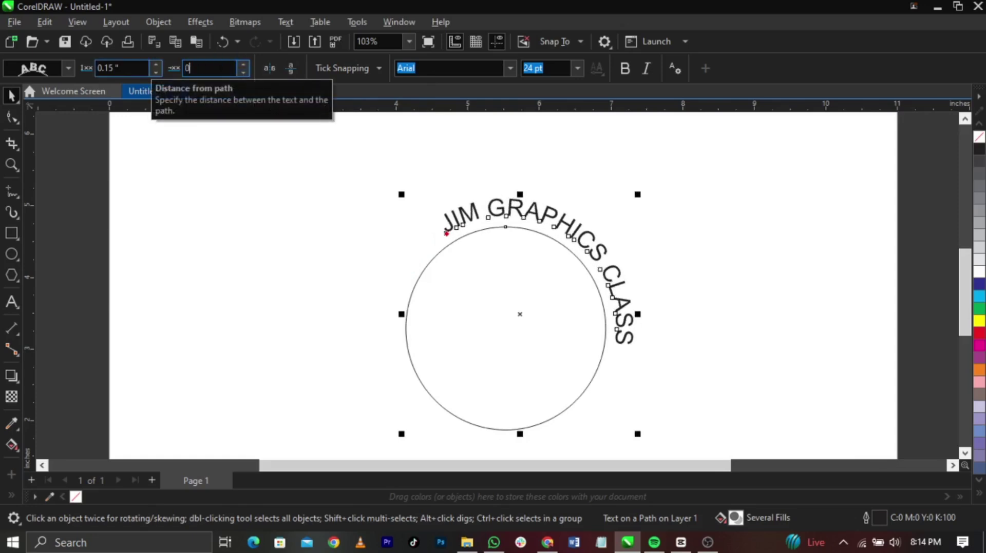
pyautogui.press('Return')
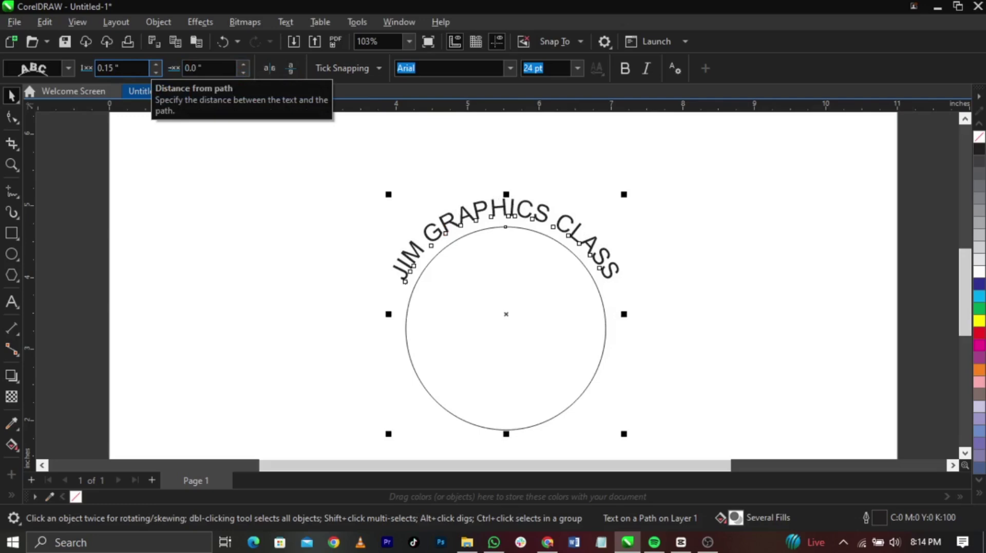
pyautogui.doubleClick(509, 215)
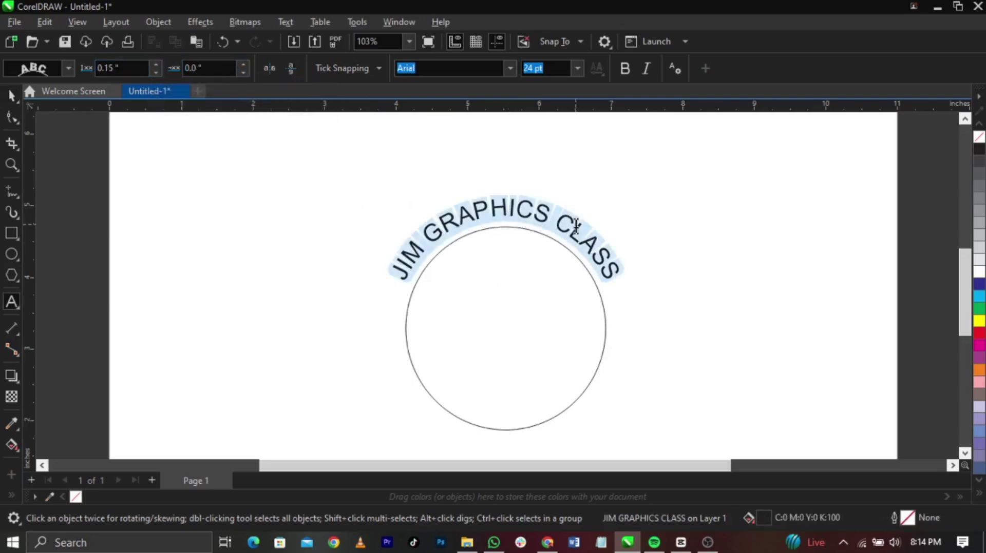
# Step: Replace the path text with 'HAPPY BIRTHDAY ' and paste it twice more around the circle
pyautogui.write('happy')
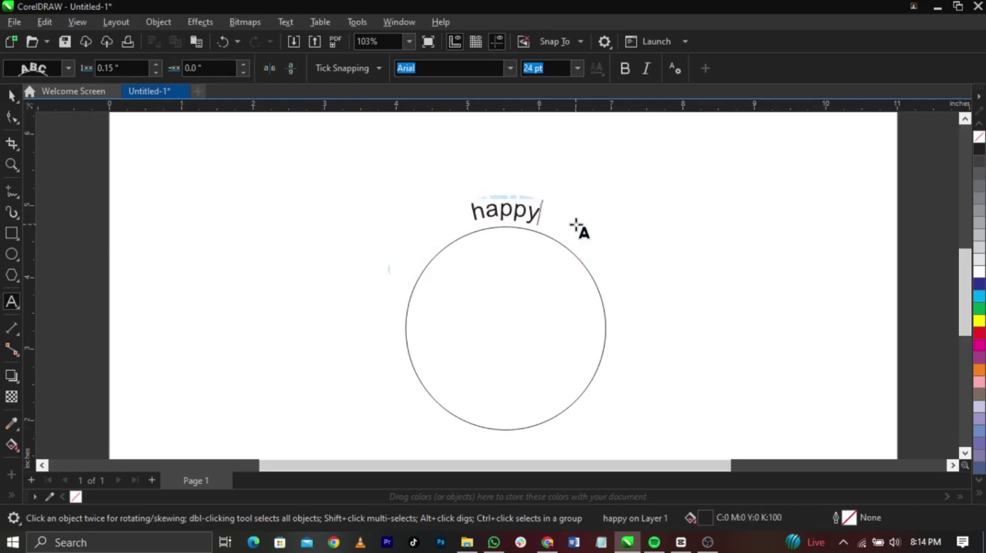
pyautogui.hotkey('ctrl', 'a')
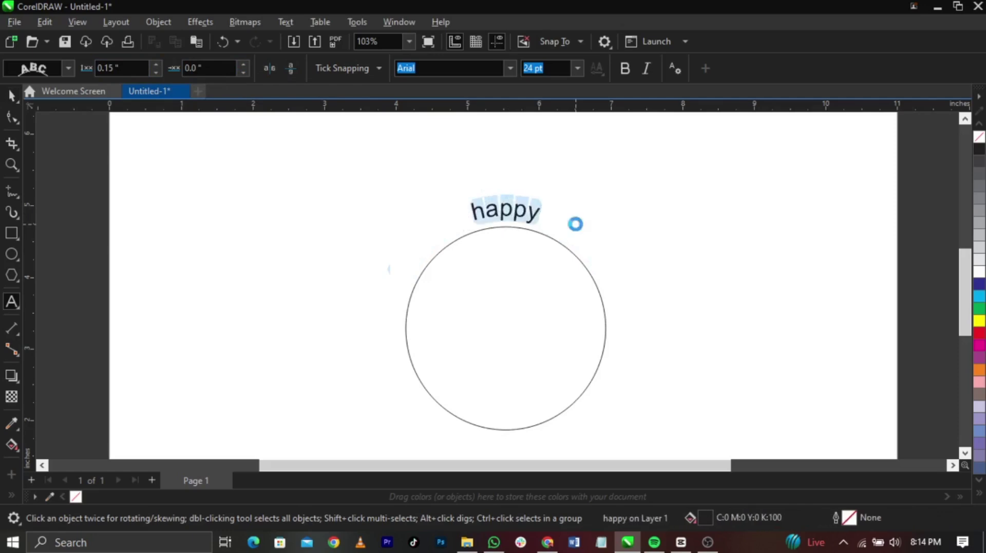
pyautogui.write('JH')
pyautogui.press('BackSpace')
pyautogui.press('BackSpace')
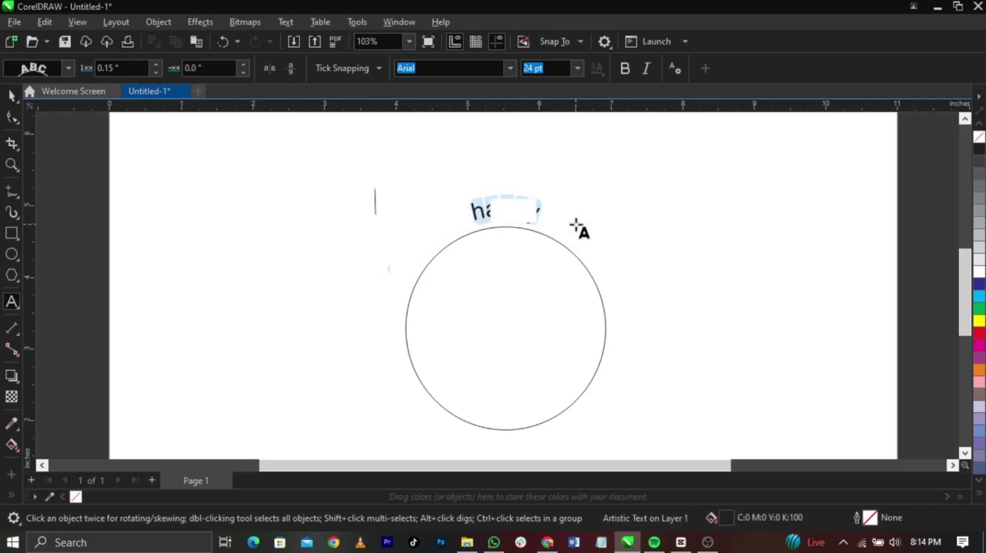
pyautogui.write('HAPP')
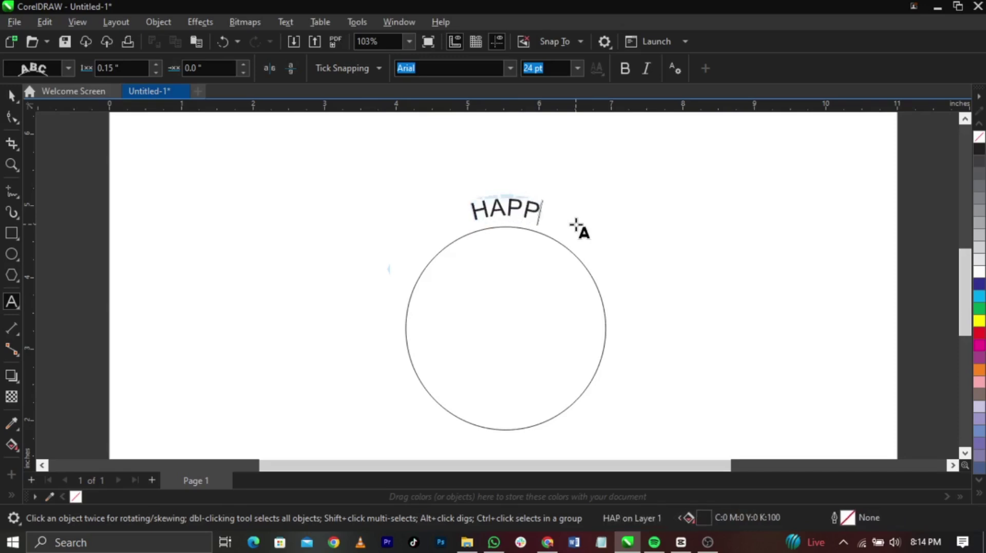
pyautogui.write('Y BIR')
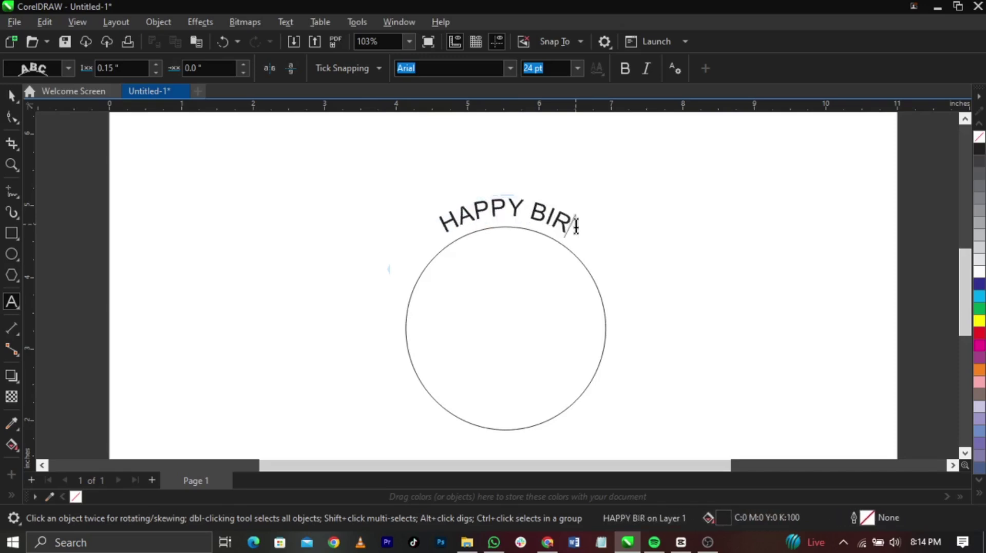
pyautogui.write('THDAY')
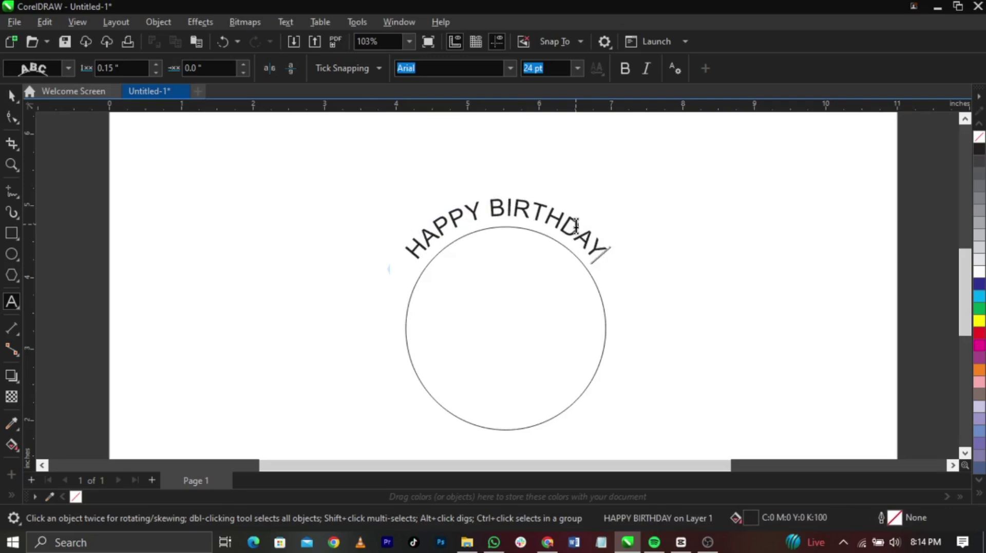
pyautogui.hotkey('ctrl', 'a')
pyautogui.hotkey('ctrl', 'c')
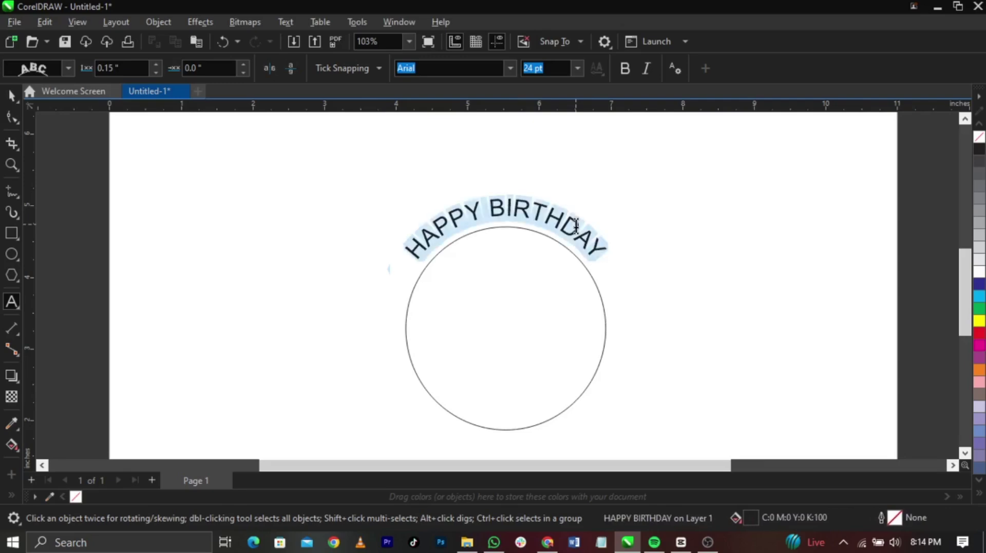
pyautogui.press('End')
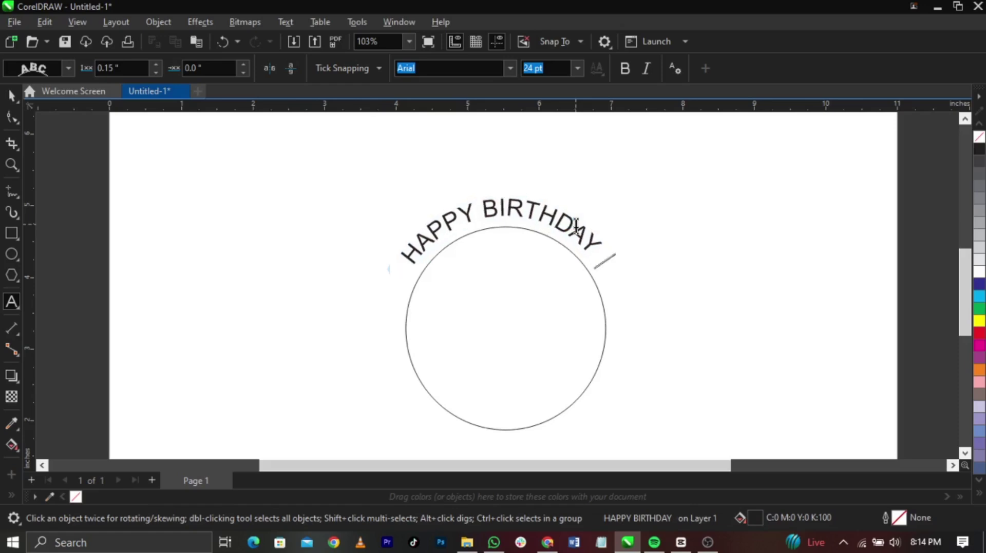
pyautogui.hotkey('ctrl', 'v')
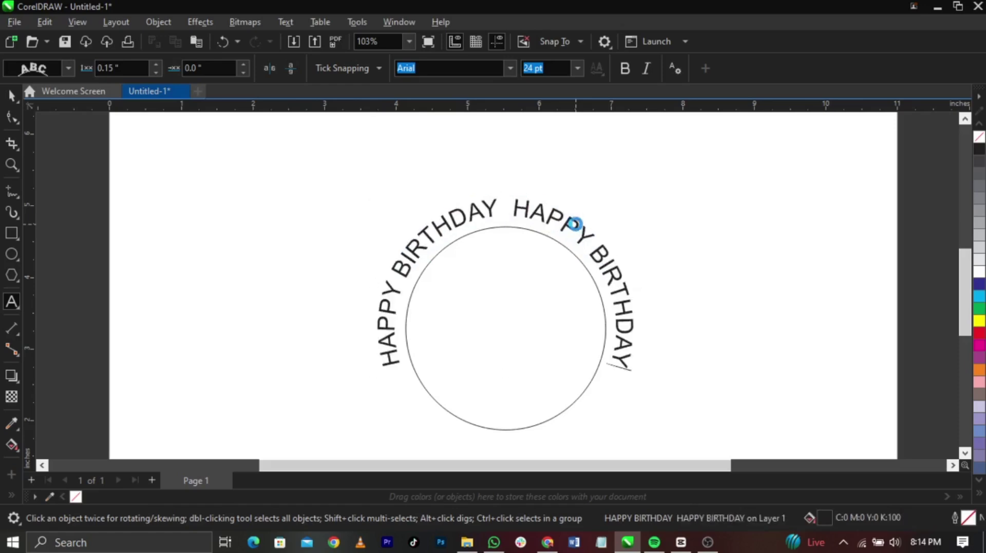
pyautogui.hotkey('ctrl', 'v')
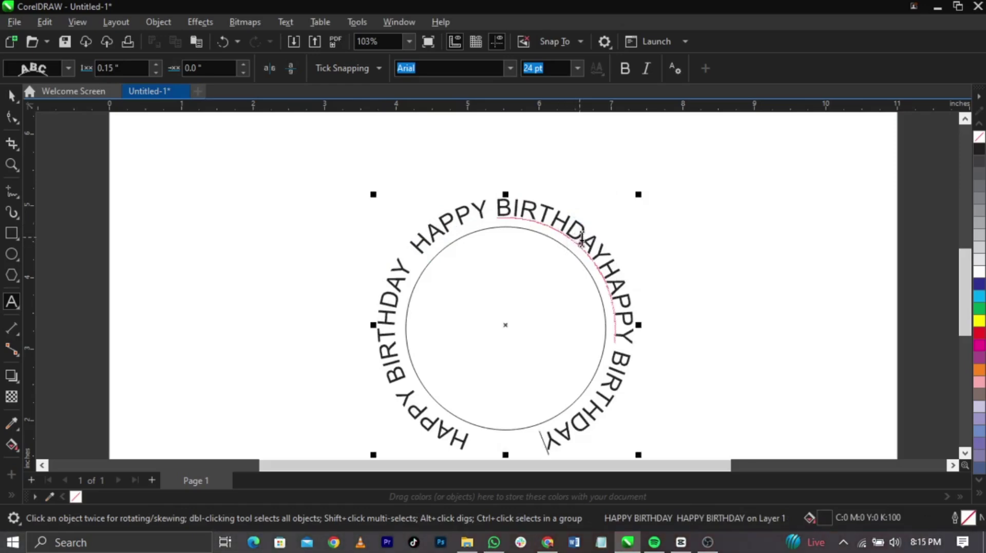
# Step: Add spaces in the gaps between the HAPPY BIRTHDAY repeats so they wrap evenly
pyautogui.click(606, 262)
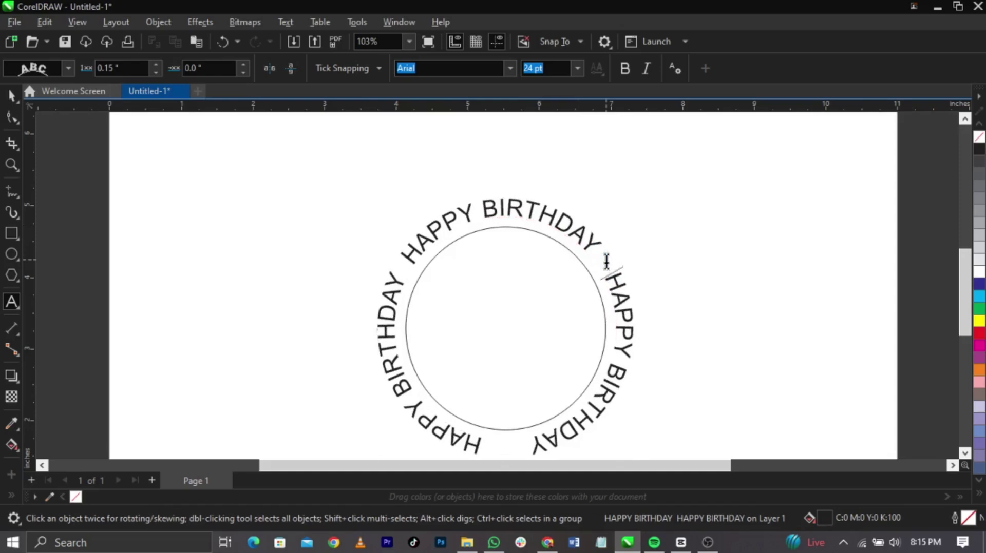
pyautogui.click(629, 361)
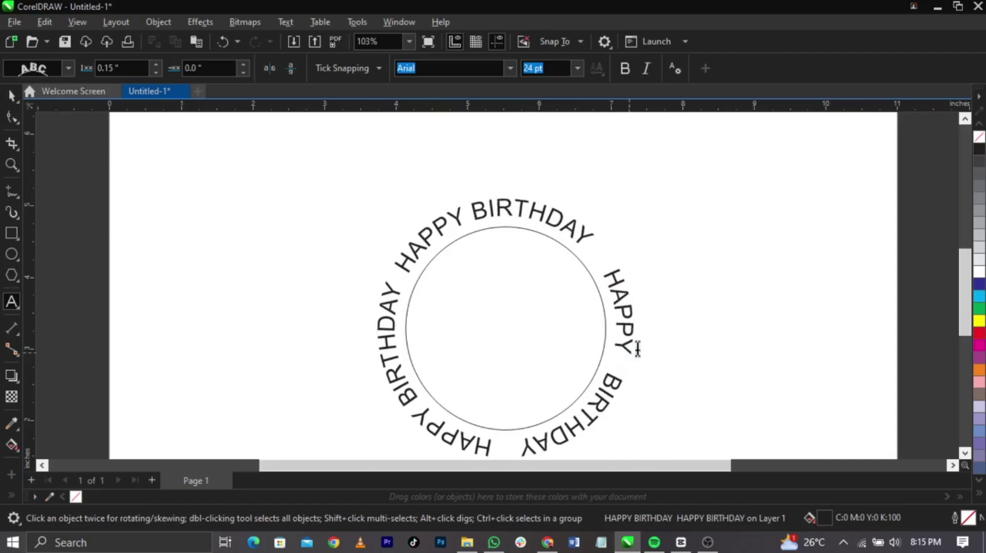
pyautogui.click(395, 275)
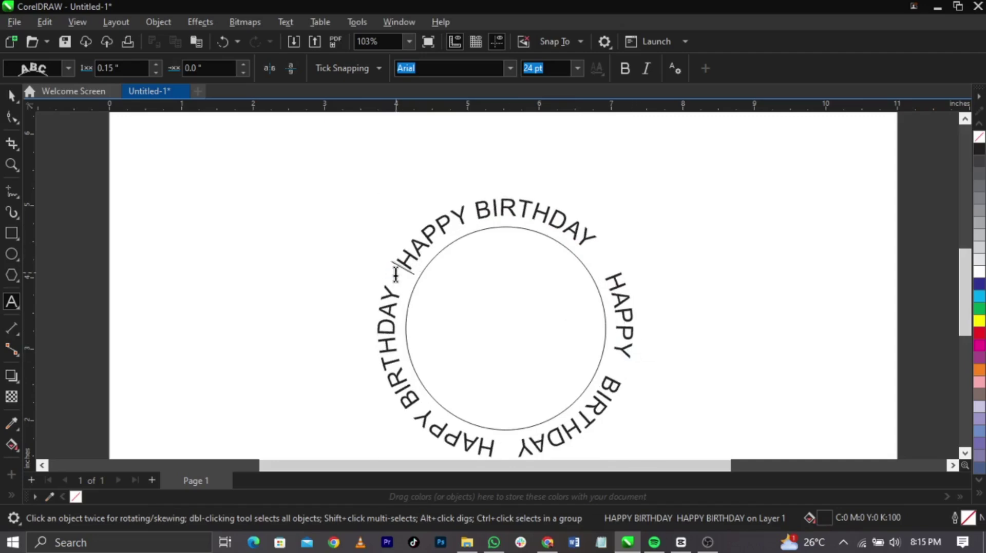
pyautogui.click(598, 257)
pyautogui.press('Escape')
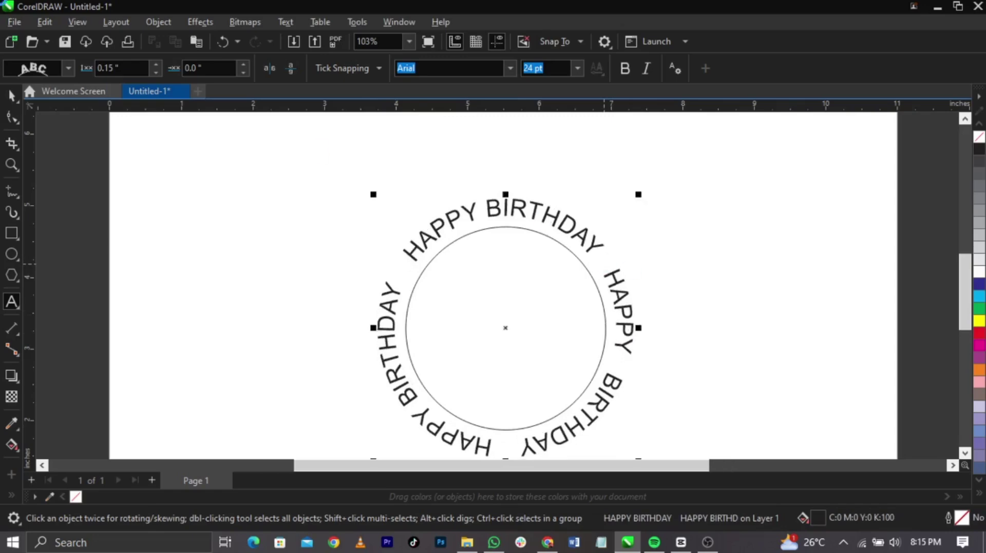
# Step: Zoom to fit the circular text and select it with the Pick tool
pyautogui.scroll(1, 597, 262)
pyautogui.click(10, 95)
pyautogui.click(575, 198)
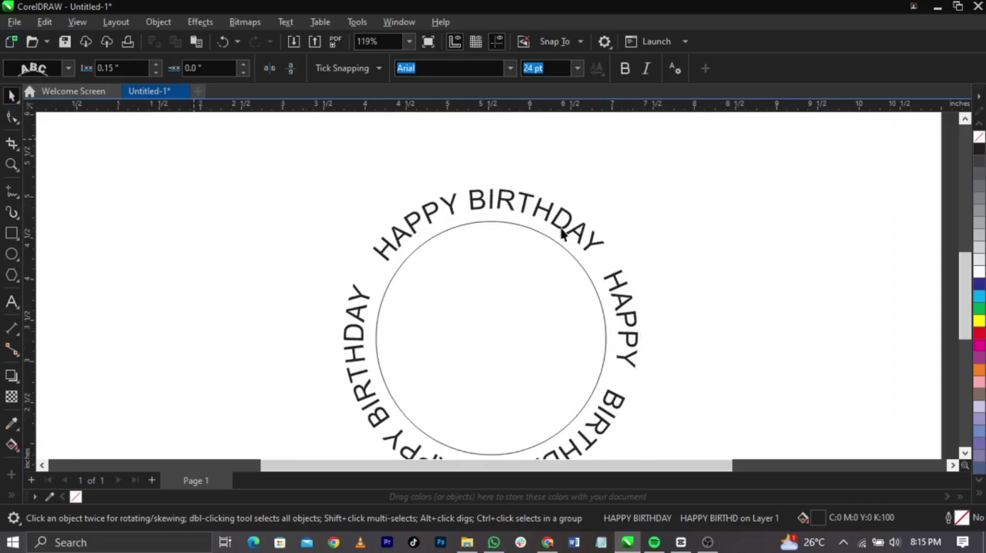
pyautogui.scroll(-1, 572, 184)
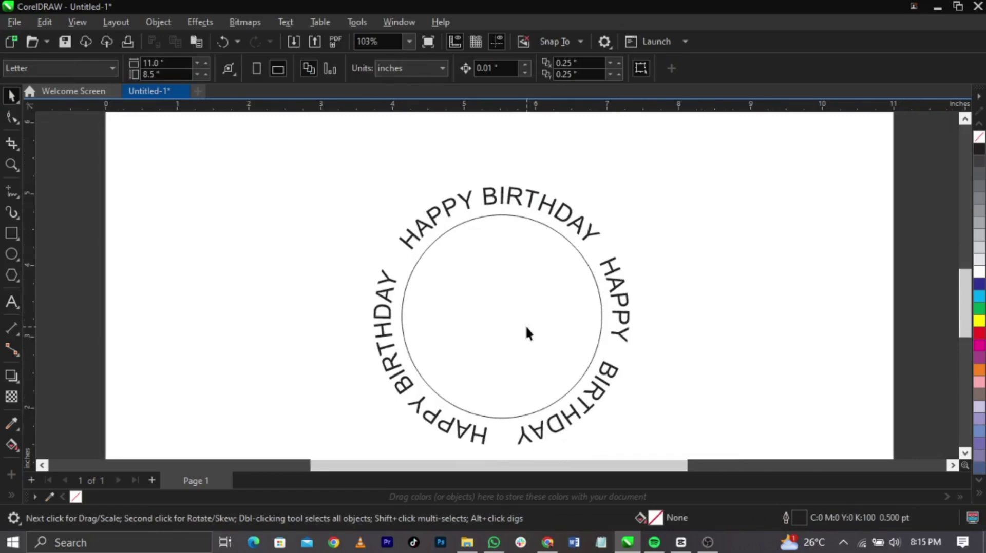
pyautogui.hotkey('shift', 'F4')
pyautogui.press('F4')
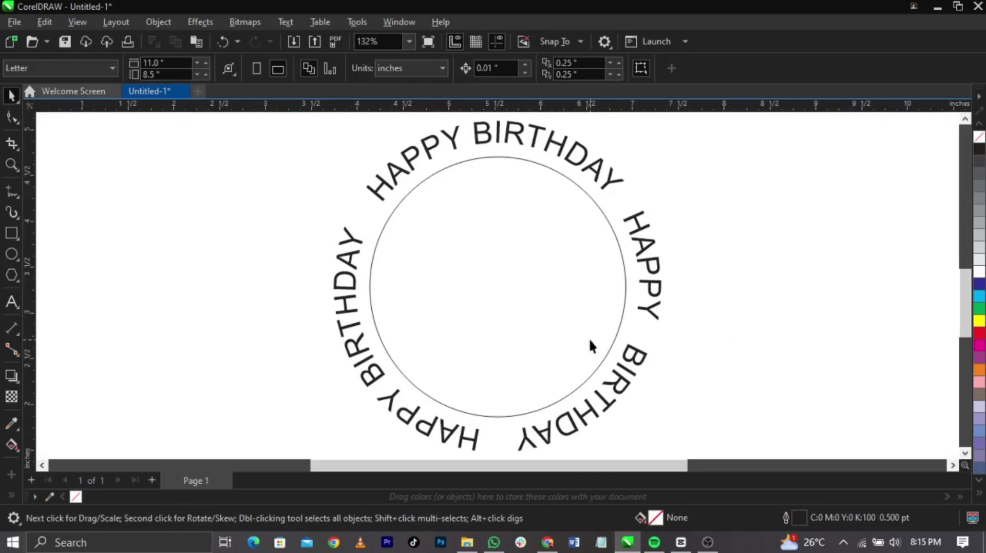
pyautogui.click(657, 394)
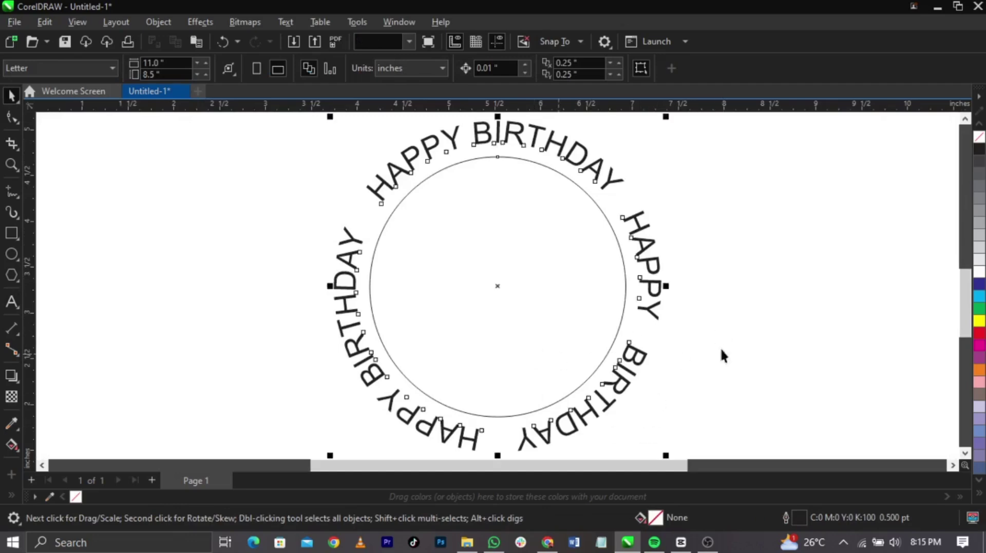
# Step: Type '31' as new text inside the circle
pyautogui.click(443, 327)
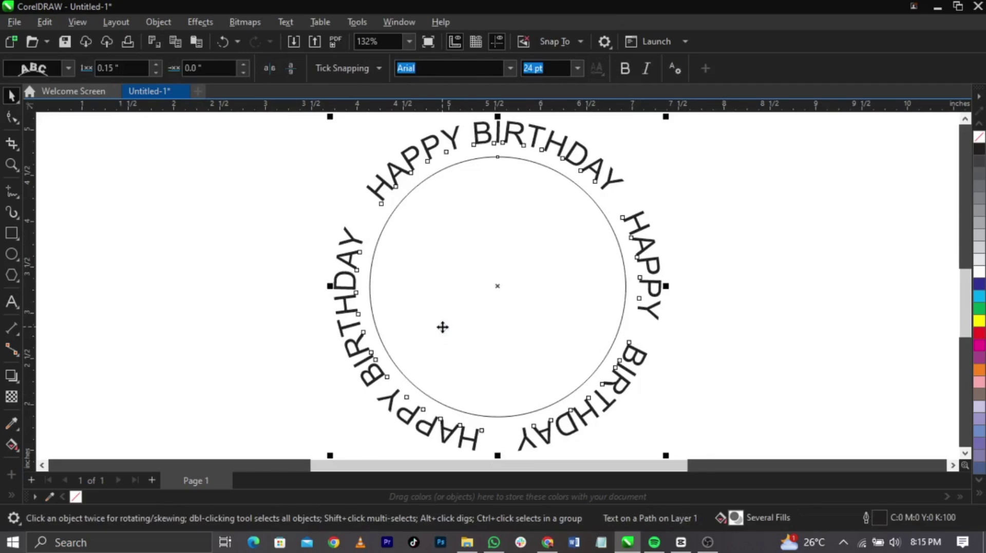
pyautogui.click(276, 306)
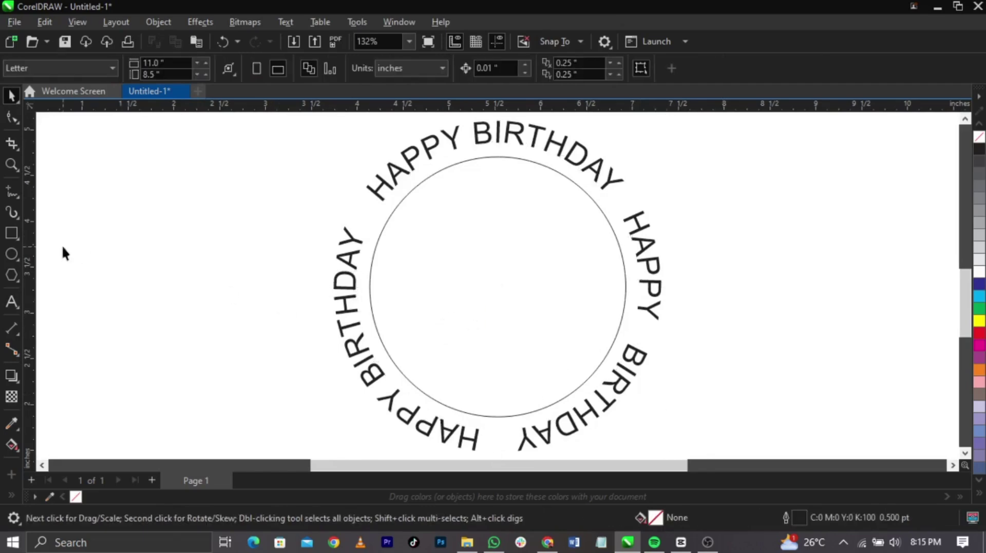
pyautogui.click(12, 301)
pyautogui.click(438, 285)
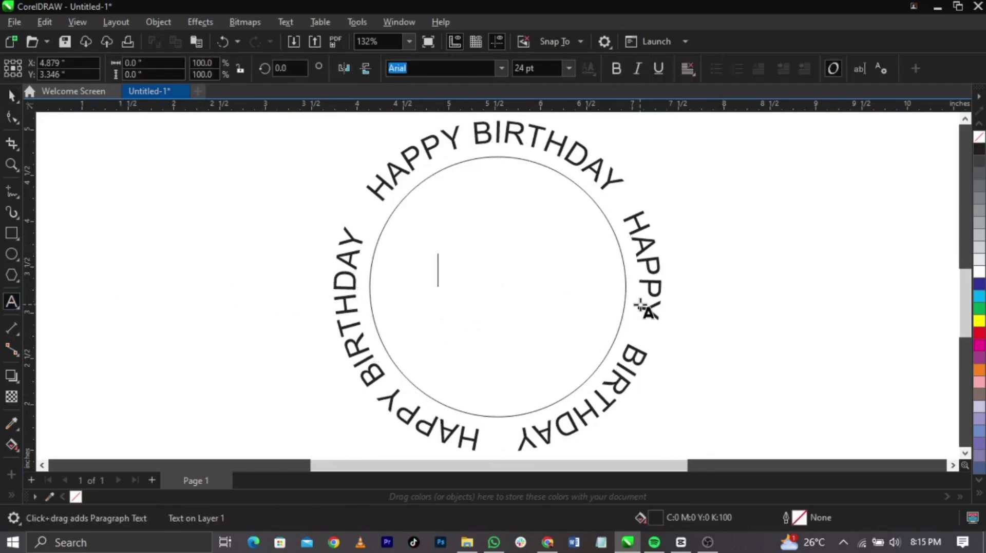
pyautogui.write('2')
pyautogui.press('BackSpace')
pyautogui.write('31')
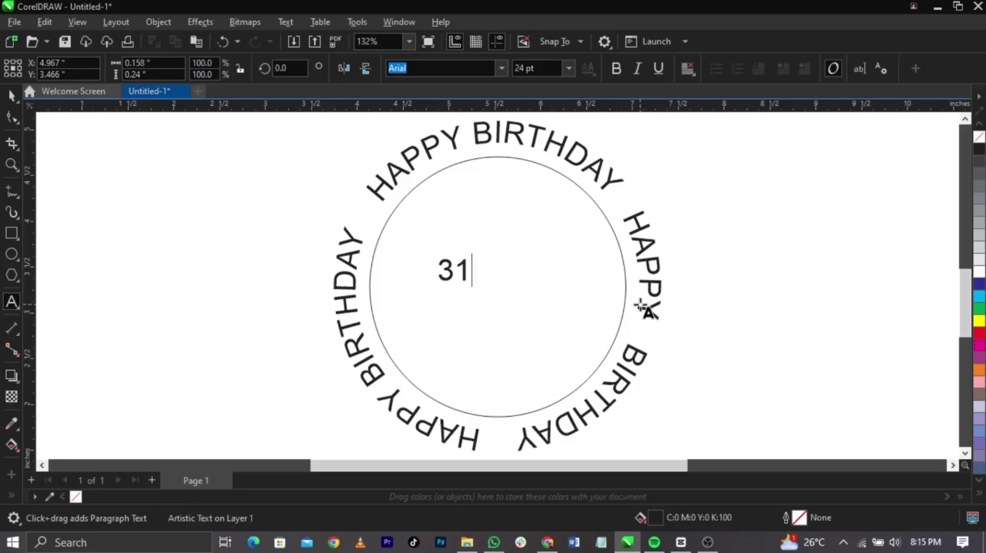
pyautogui.hotkey('ctrl', 'space')
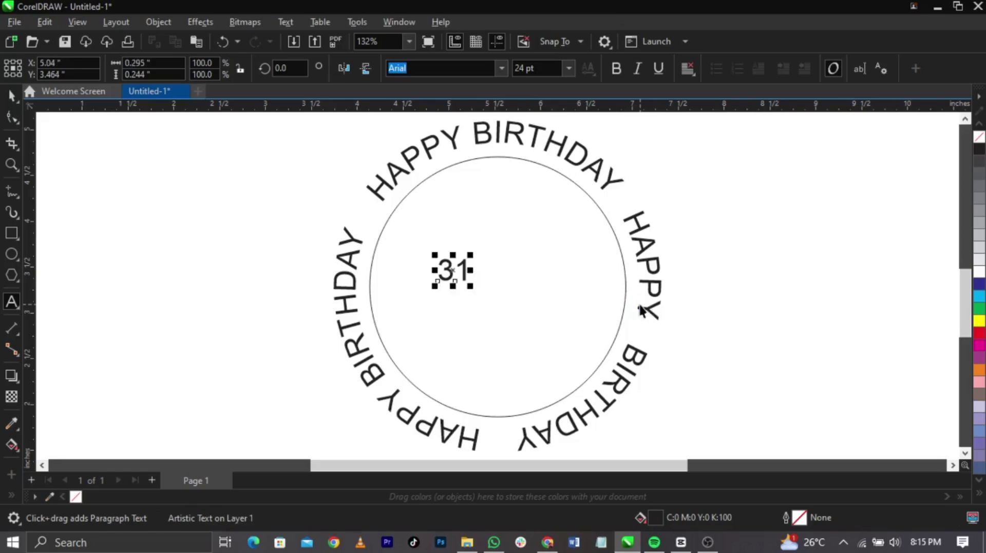
# Step: Enlarge the 31 to about 115 pt and drop a copy just below it
pyautogui.moveTo(470, 285); pyautogui.dragTo(573, 370)
pyautogui.moveTo(566, 326); pyautogui.dragTo(544, 384)
pyautogui.rightClick(544, 384)
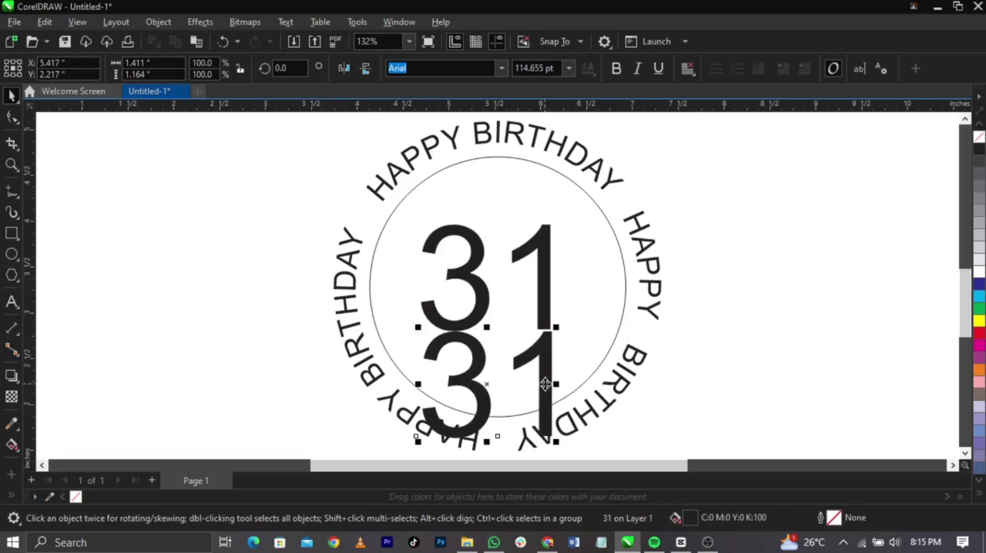
pyautogui.doubleClick(545, 384)
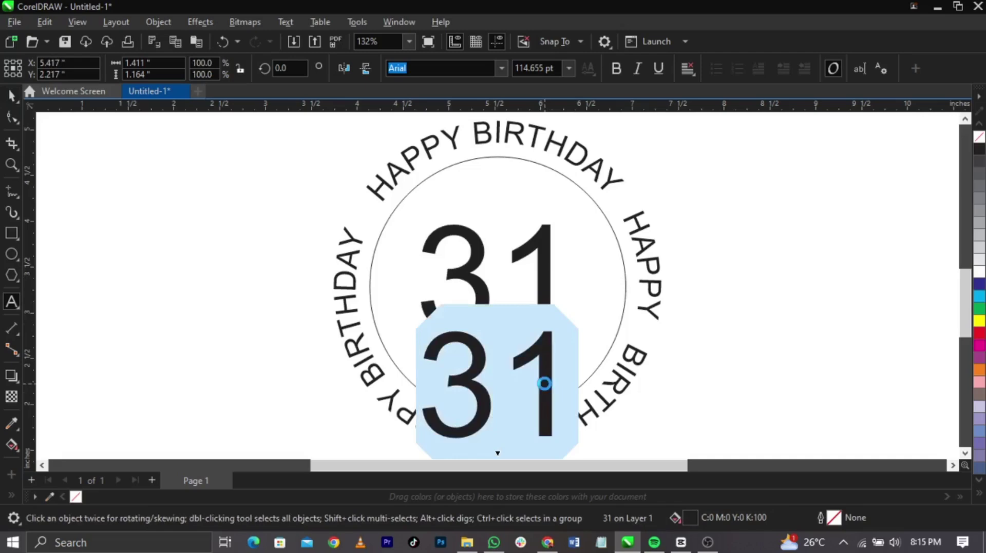
# Step: Retype the copy as 'MAY' and scale it down to about 50.9 pt
pyautogui.write('MAY')
pyautogui.hotkey('ctrl', 'space')
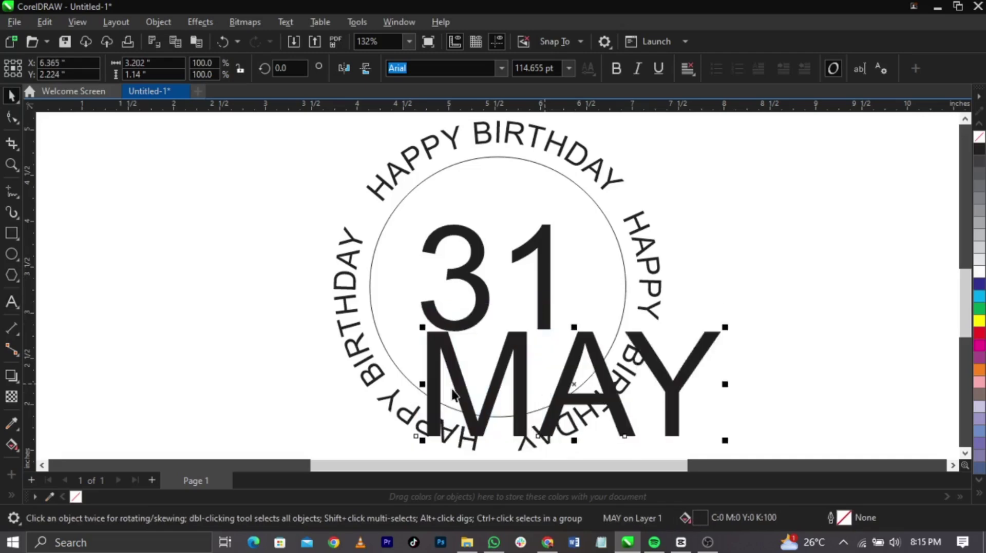
pyautogui.moveTo(723, 438); pyautogui.dragTo(549, 294)
# Step: Position MAY under the 31 and centre both inside the circle
pyautogui.click(549, 294)
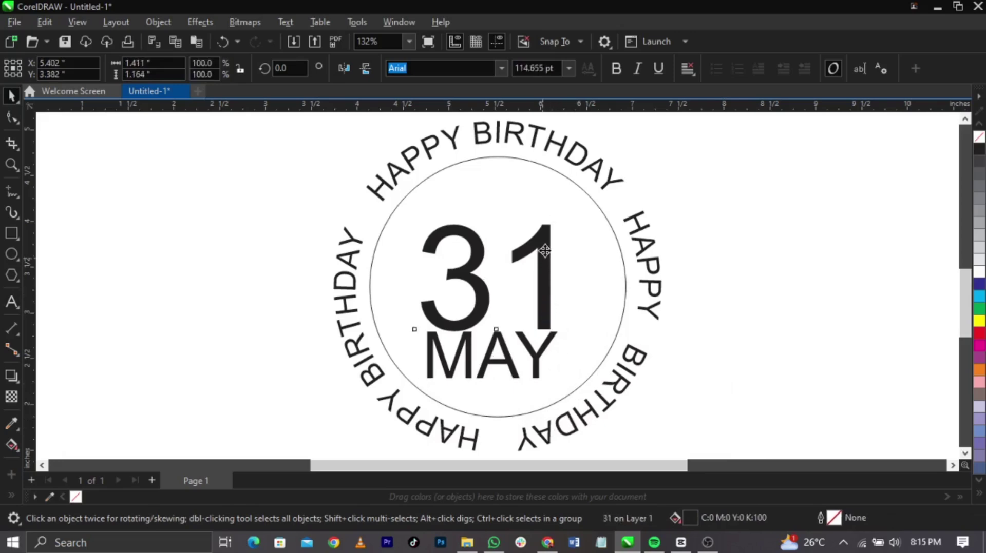
pyautogui.press('Up')
pyautogui.press('Up')
pyautogui.moveTo(539, 362); pyautogui.dragTo(546, 353)
pyautogui.moveTo(713, 160); pyautogui.dragTo(412, 385)
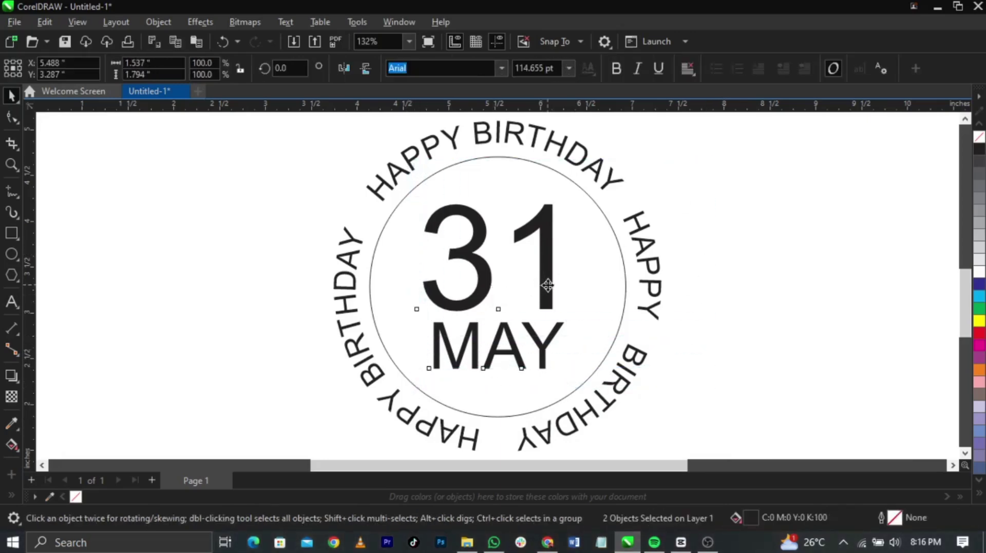
pyautogui.moveTo(550, 286); pyautogui.dragTo(554, 286)
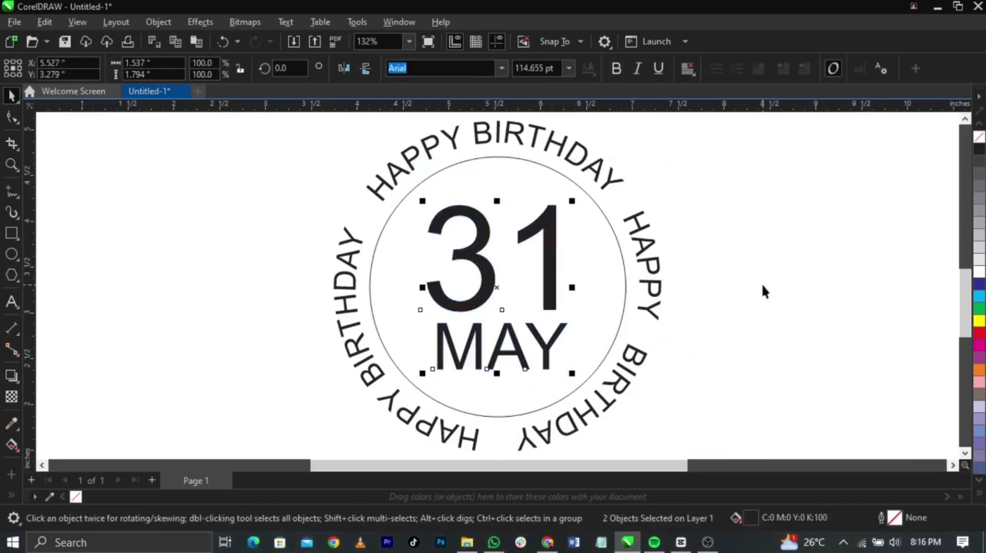
pyautogui.click(762, 288)
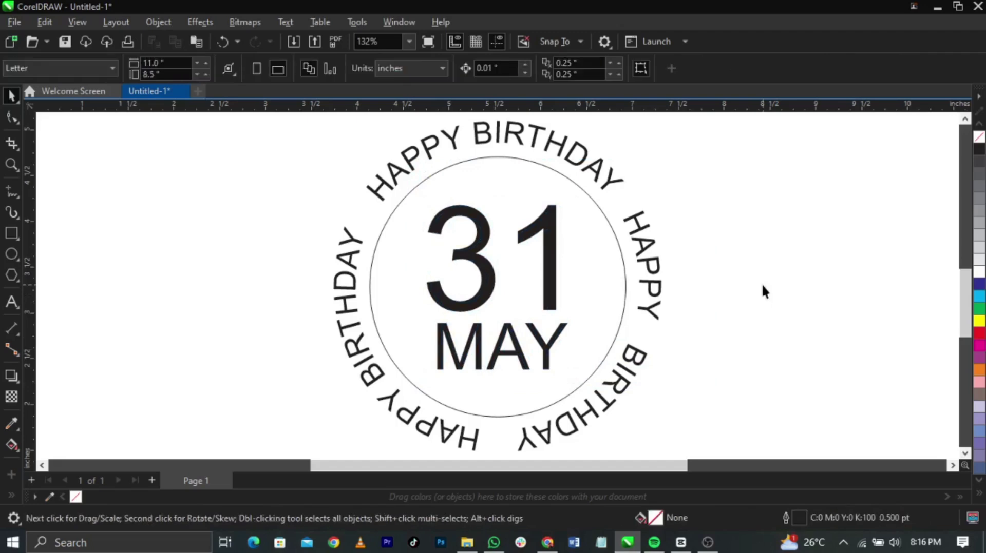